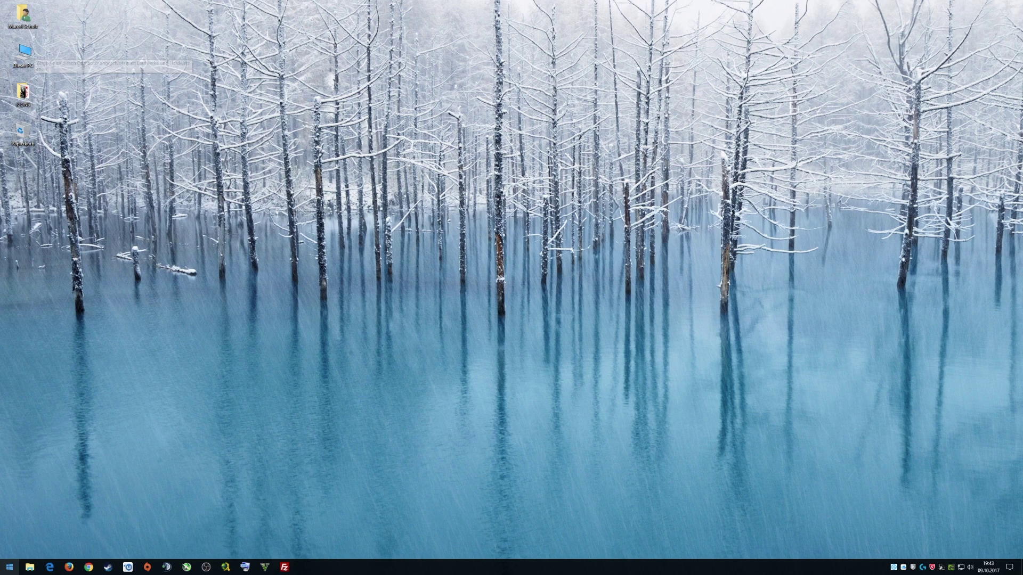
Open File Explorer and show the drive and network location overview of Dieser PC.
{"action": "left_click", "coordinate": [13, 569]}
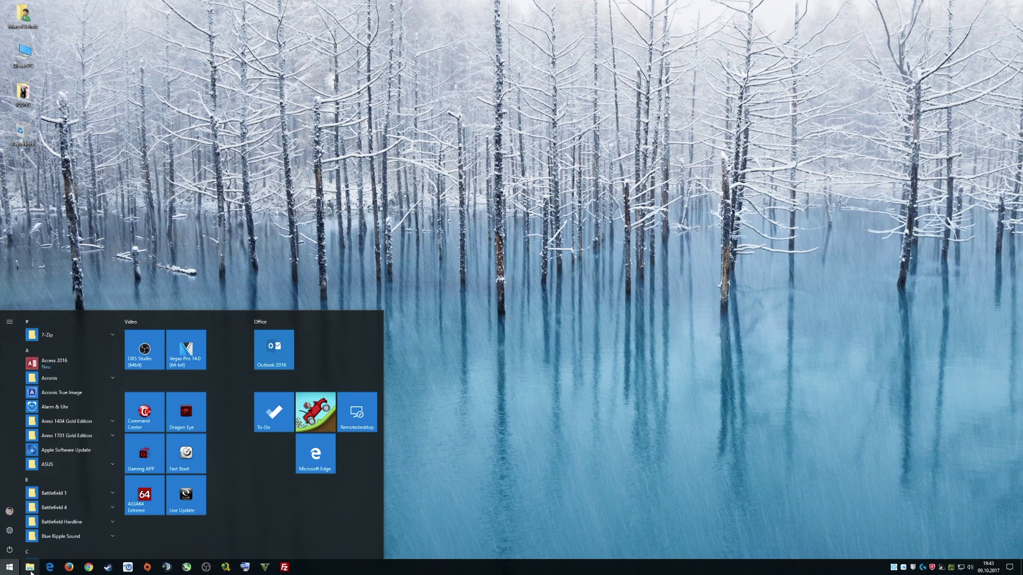
{"action": "left_click", "coordinate": [31, 569]}
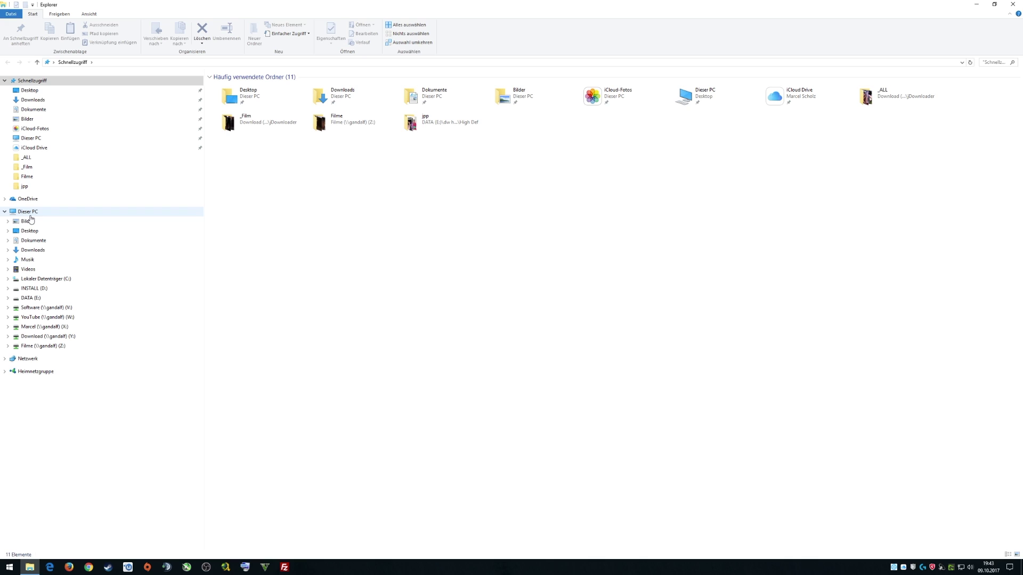
{"action": "left_click", "coordinate": [30, 214]}
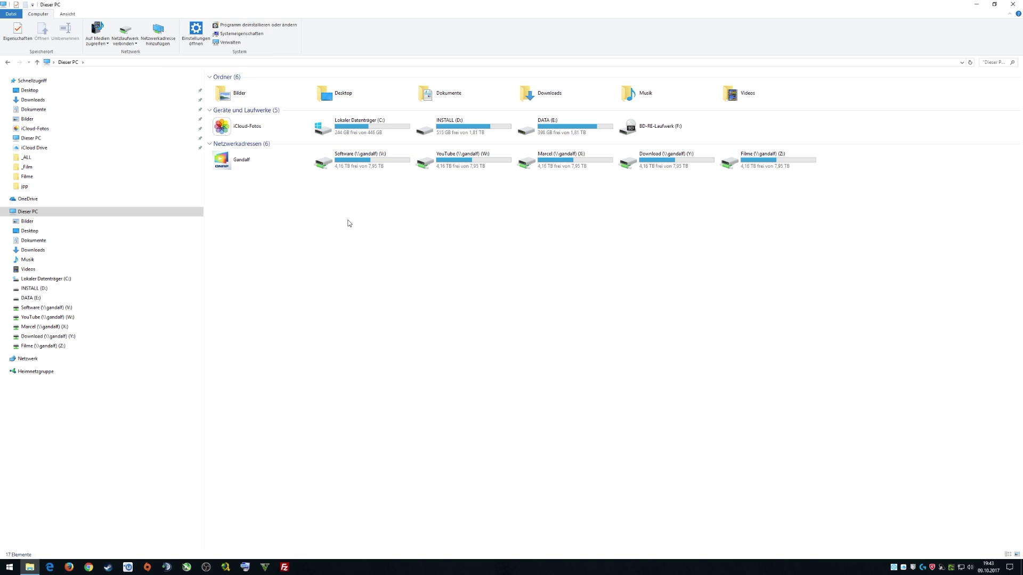
{"action": "right_click", "coordinate": [326, 228]}
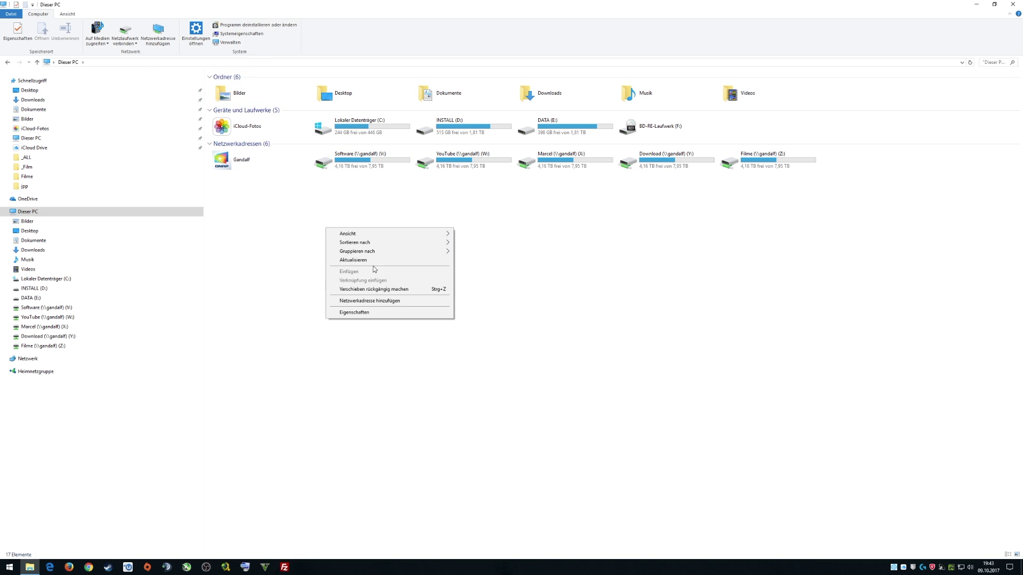
{"action": "left_click", "coordinate": [291, 245]}
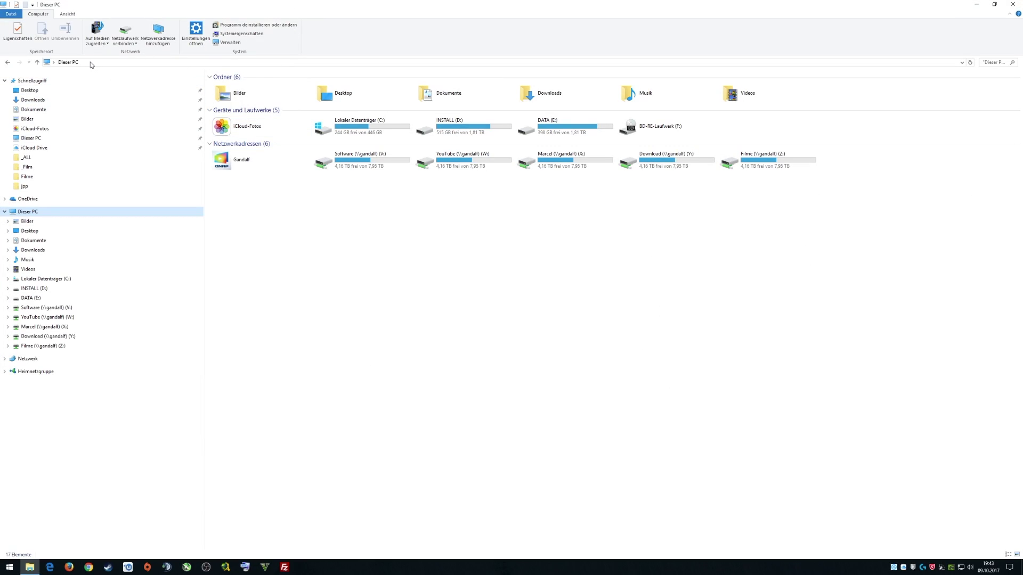
Go to the network path \\gandalf to list the server's shared folders.
{"action": "left_click", "coordinate": [91, 62]}
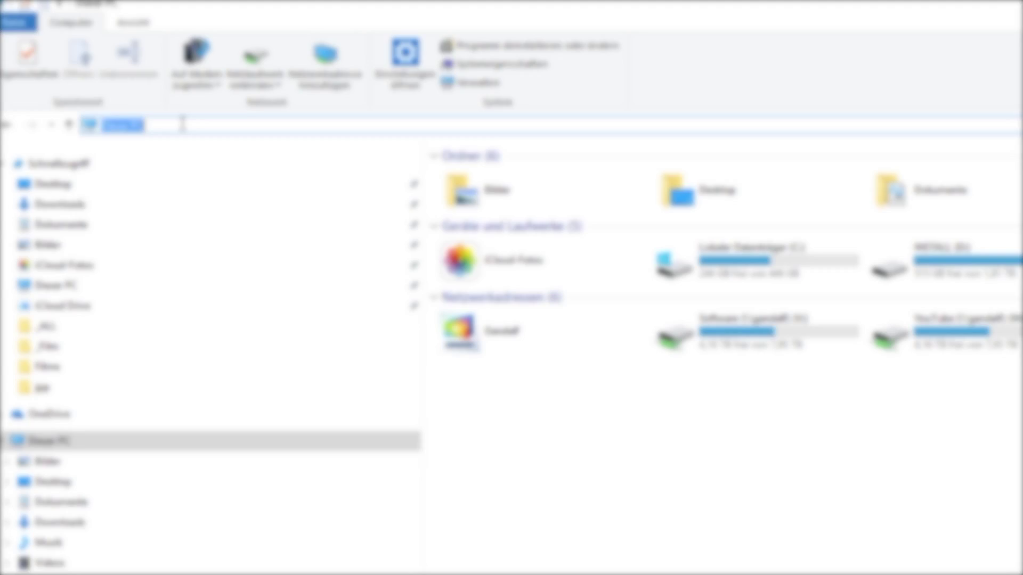
{"action": "type", "text": "\\\\gan"}
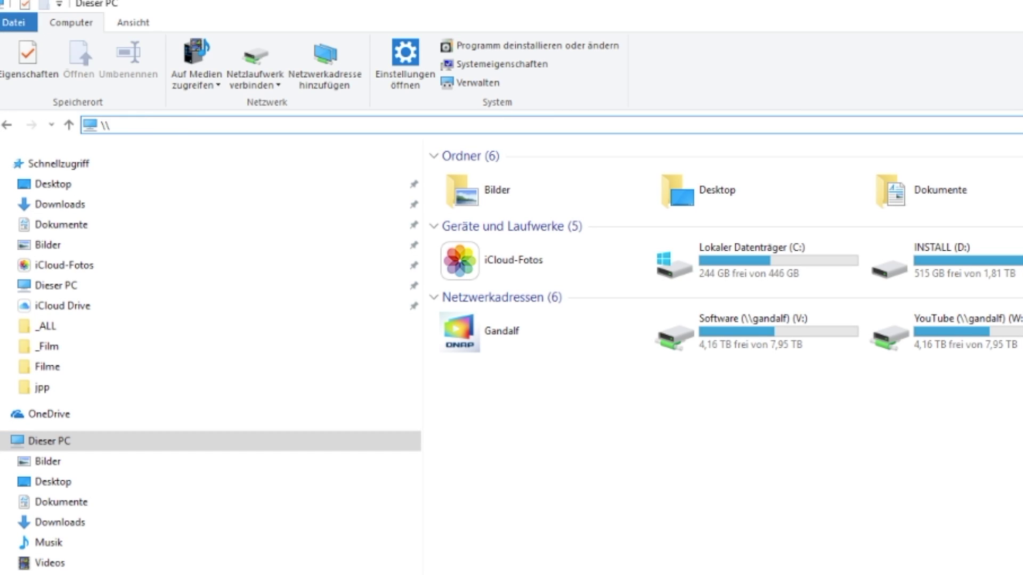
{"action": "type", "text": "dalf"}
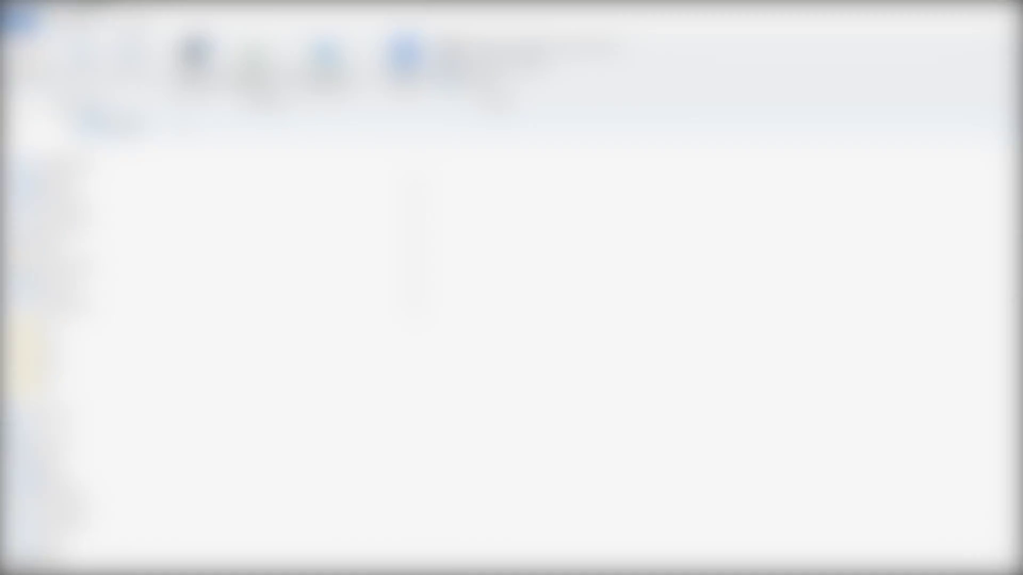
{"action": "key", "text": "Return"}
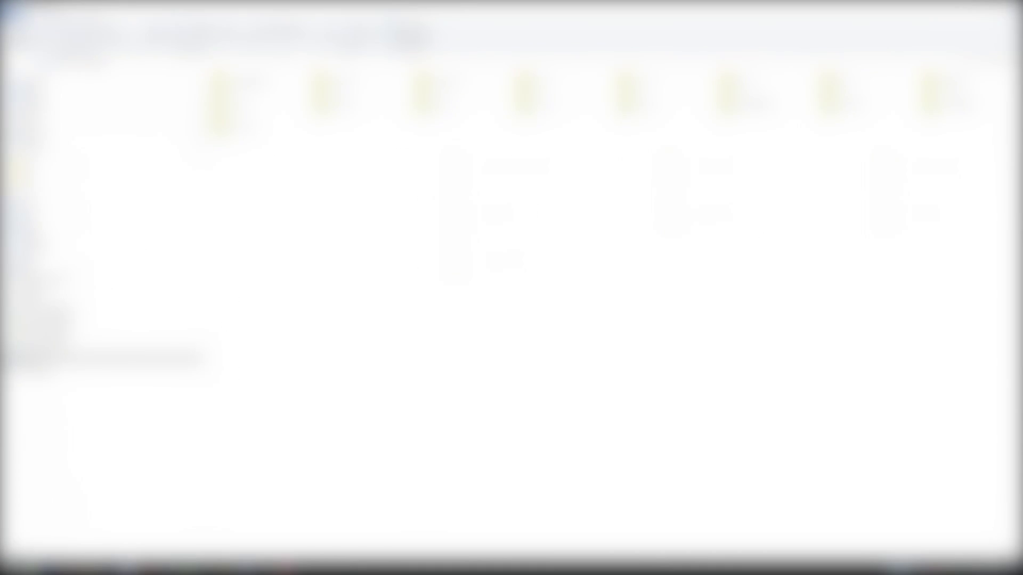
{"action": "left_click_drag", "start_coordinate": [222, 184], "coordinate": [461, 233]}
Start mapping the shared folder between Musik and Public as a network drive with drive letter U:.
{"action": "right_click", "coordinate": [519, 113]}
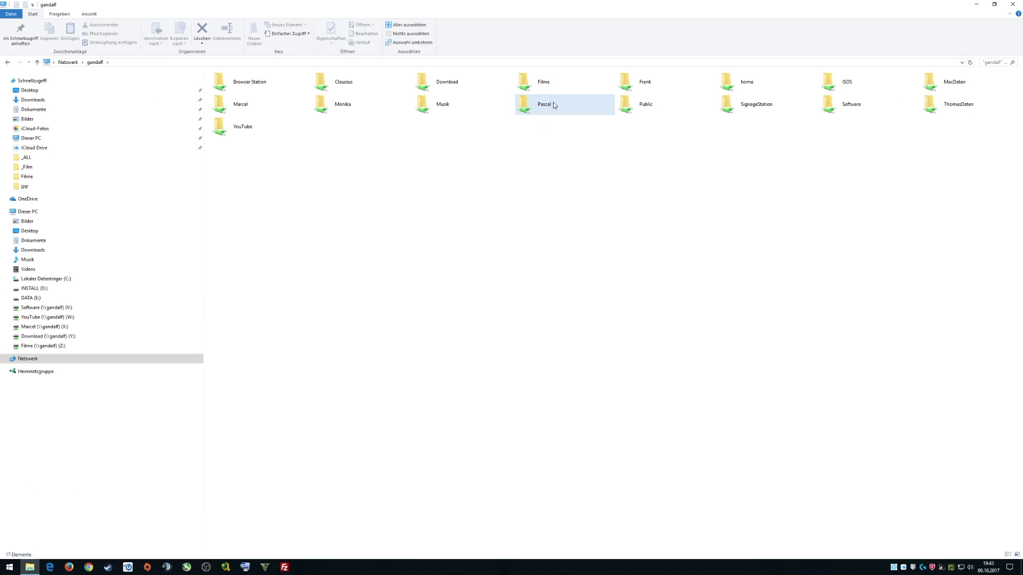
{"action": "right_click", "coordinate": [554, 105]}
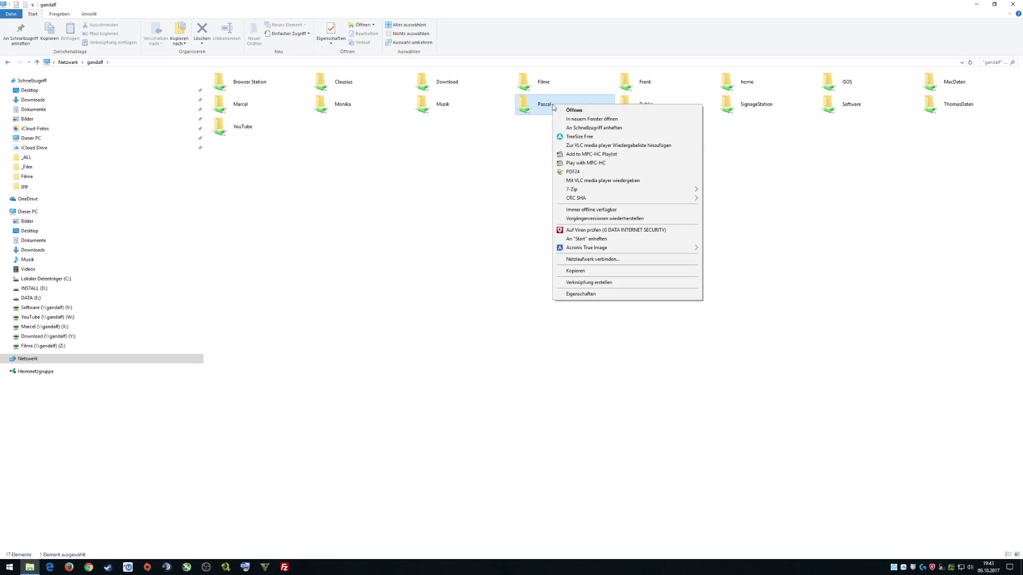
{"action": "left_click", "coordinate": [602, 251]}
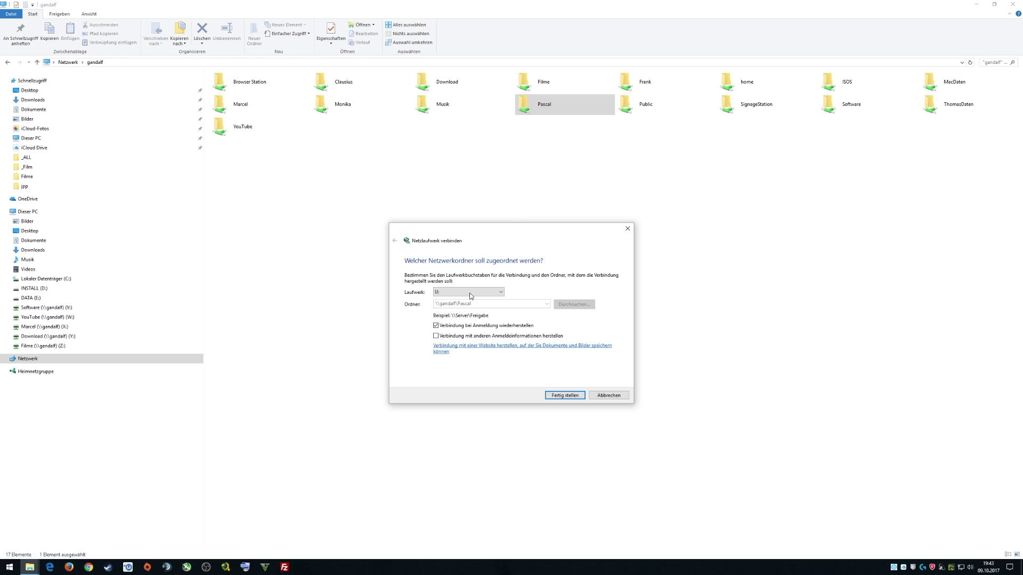
{"action": "left_click", "coordinate": [471, 293]}
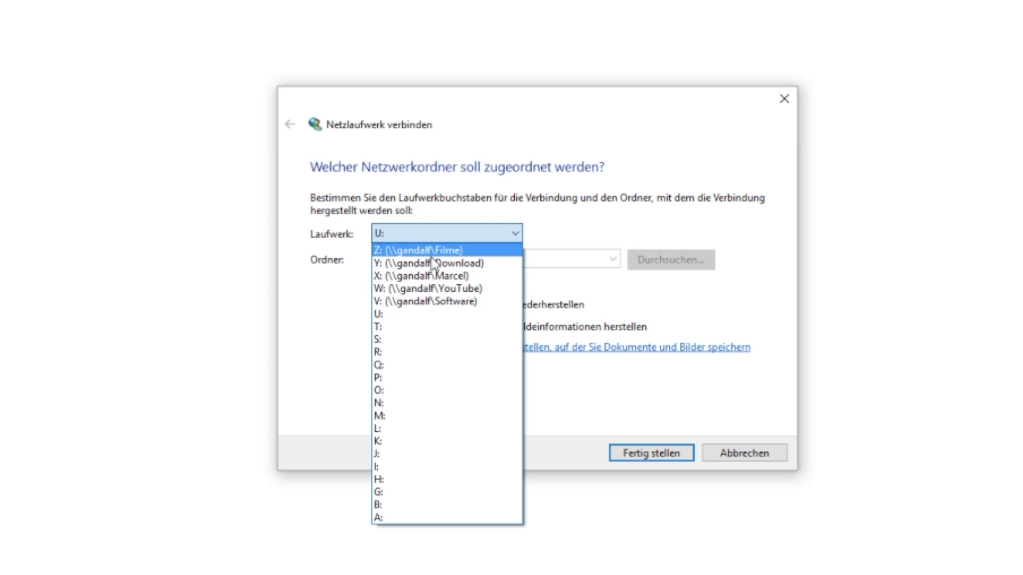
{"action": "left_click", "coordinate": [438, 320]}
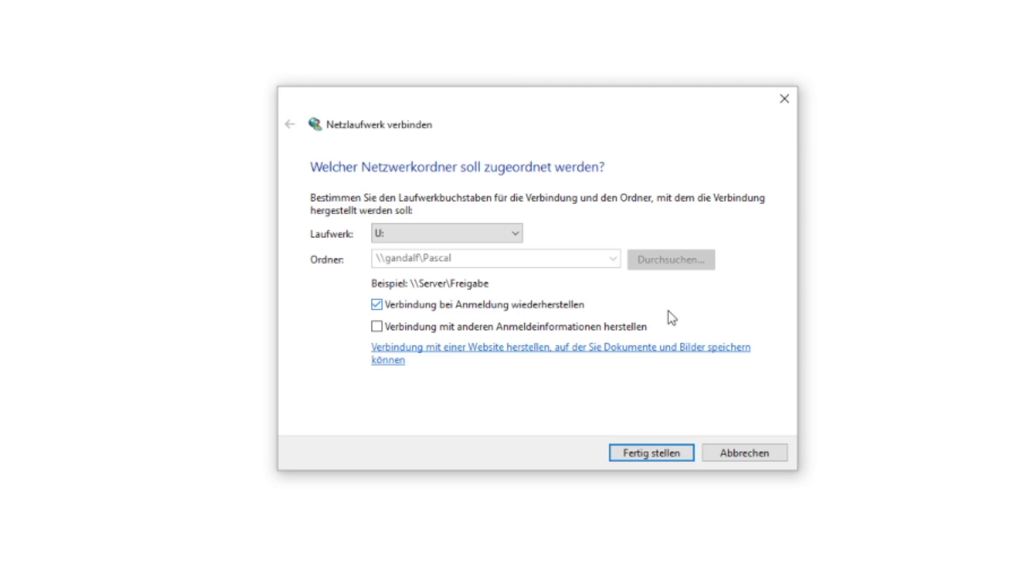
Keep the reconnect-at-sign-in option on, enable connecting with different credentials, and finish the drive mapping.
{"action": "left_click", "coordinate": [487, 304]}
{"action": "left_click", "coordinate": [488, 307]}
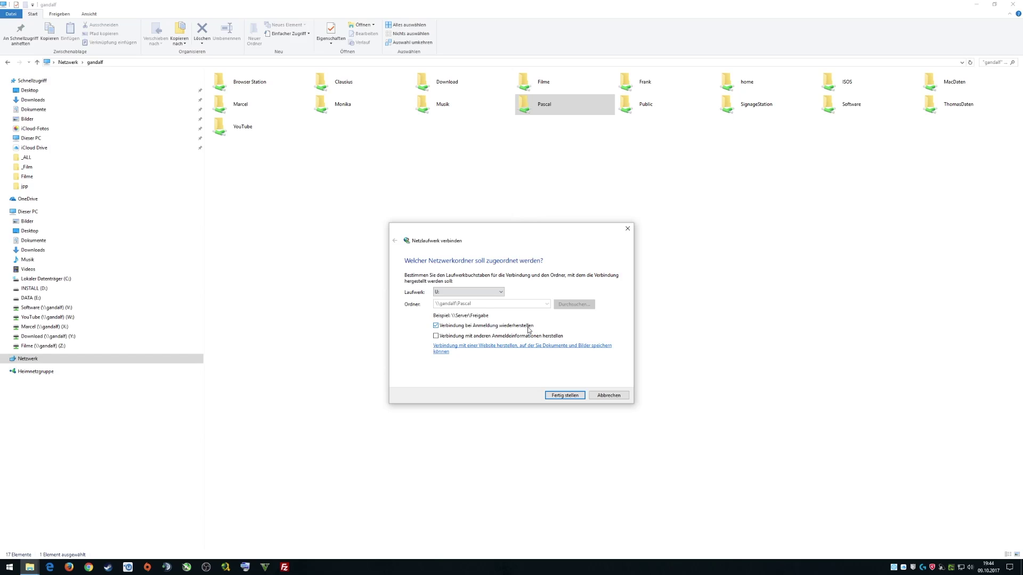
{"action": "left_click", "coordinate": [525, 336]}
{"action": "left_click", "coordinate": [562, 394]}
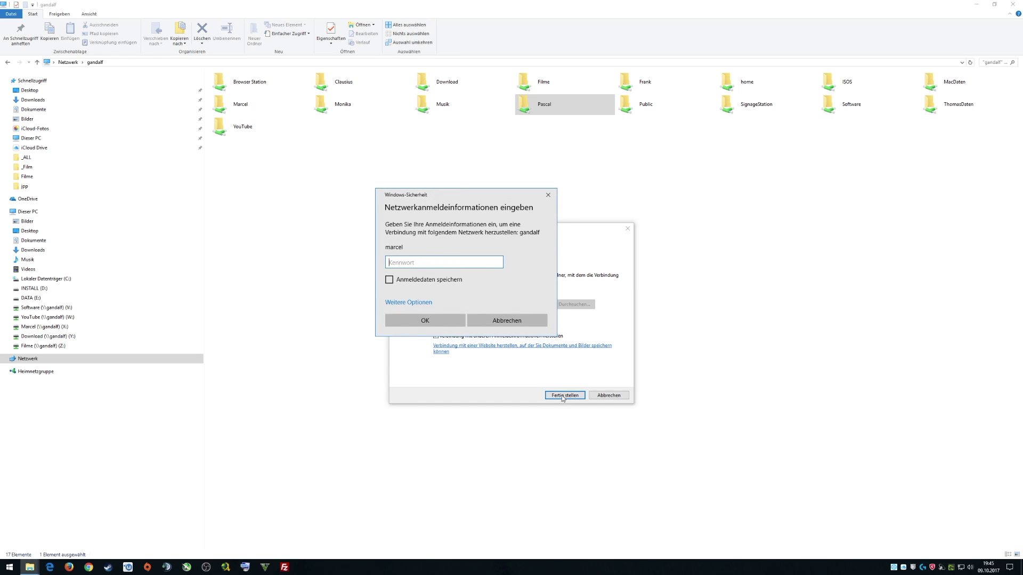
Sign in to gandalf with the share account's user name and password to connect the drive.
{"action": "type", "text": "********"}
{"action": "key", "text": "Return"}
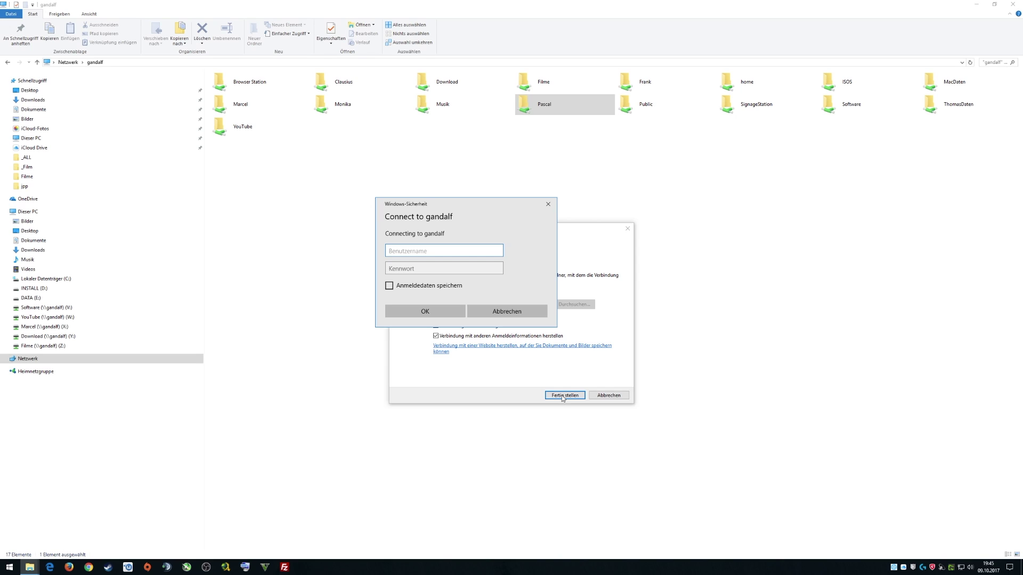
{"action": "type", "text": "pascal"}
{"action": "key", "text": "Tab"}
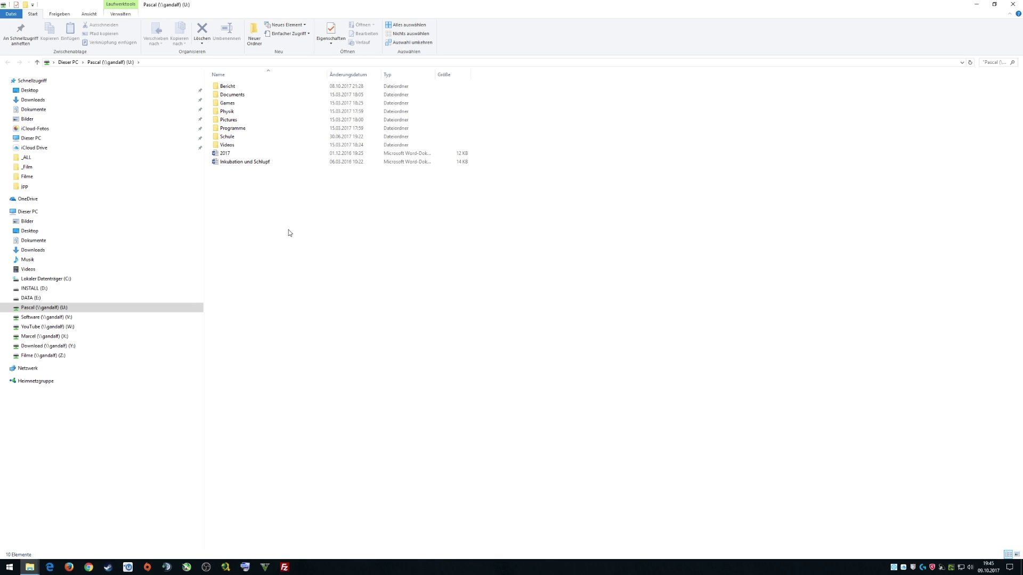
Disconnect the network drive U: and confirm the disconnection despite open files.
{"action": "right_click", "coordinate": [57, 310]}
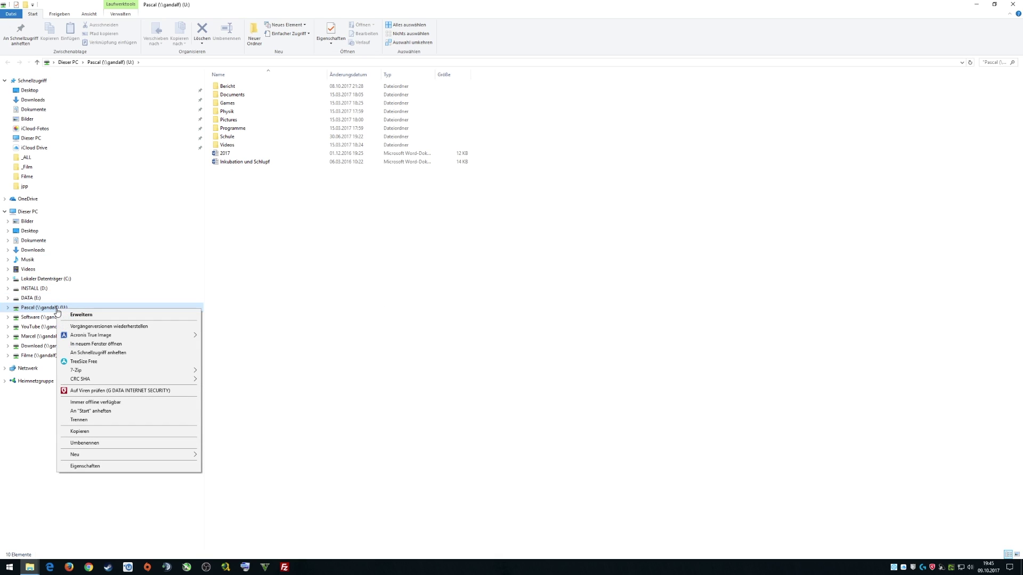
{"action": "left_click", "coordinate": [99, 421]}
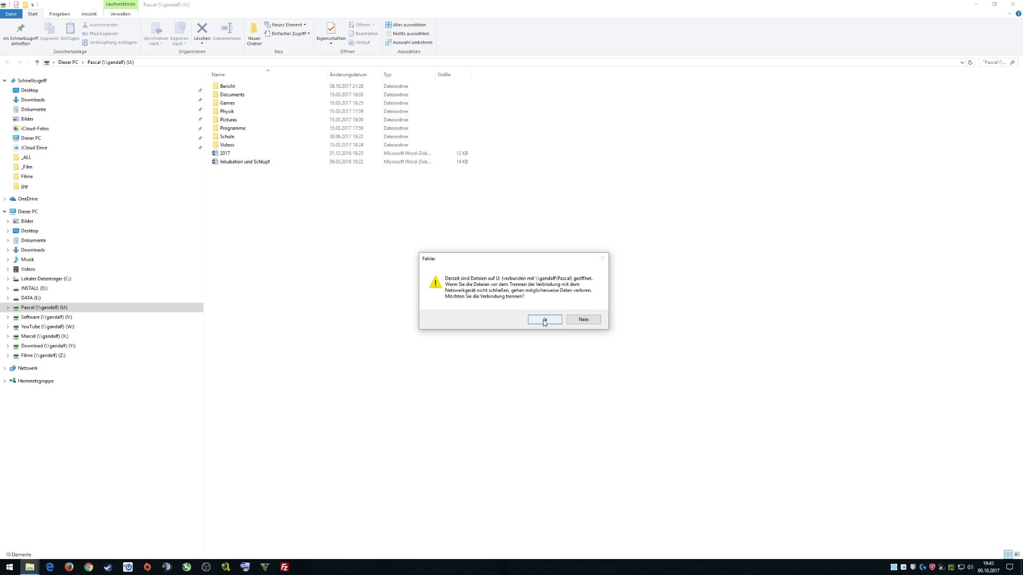
{"action": "left_click", "coordinate": [544, 319]}
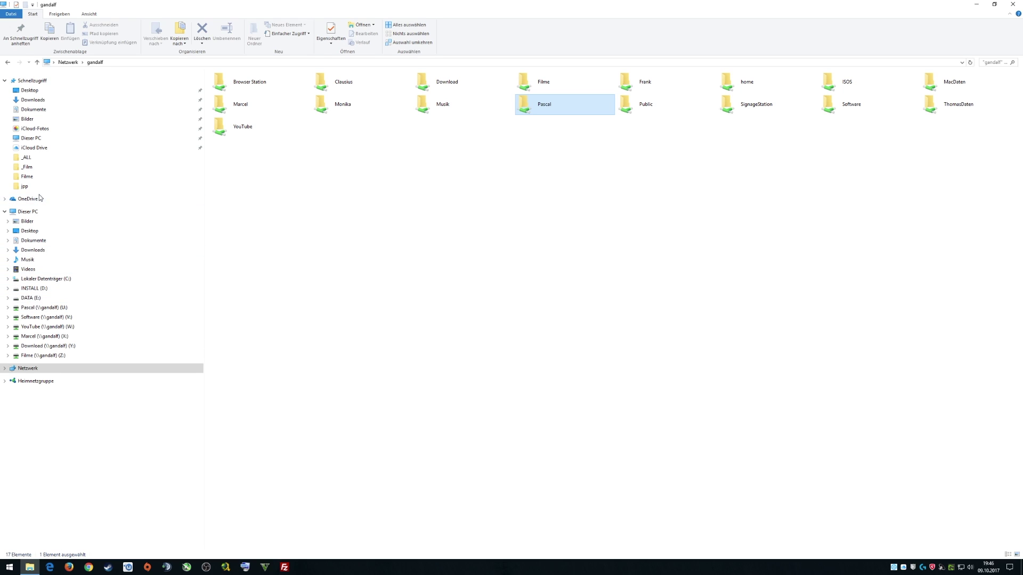
Close the Explorer window and reopen Dieser PC to check the list of connected network drives.
{"action": "left_click", "coordinate": [33, 212]}
{"action": "left_click", "coordinate": [447, 300]}
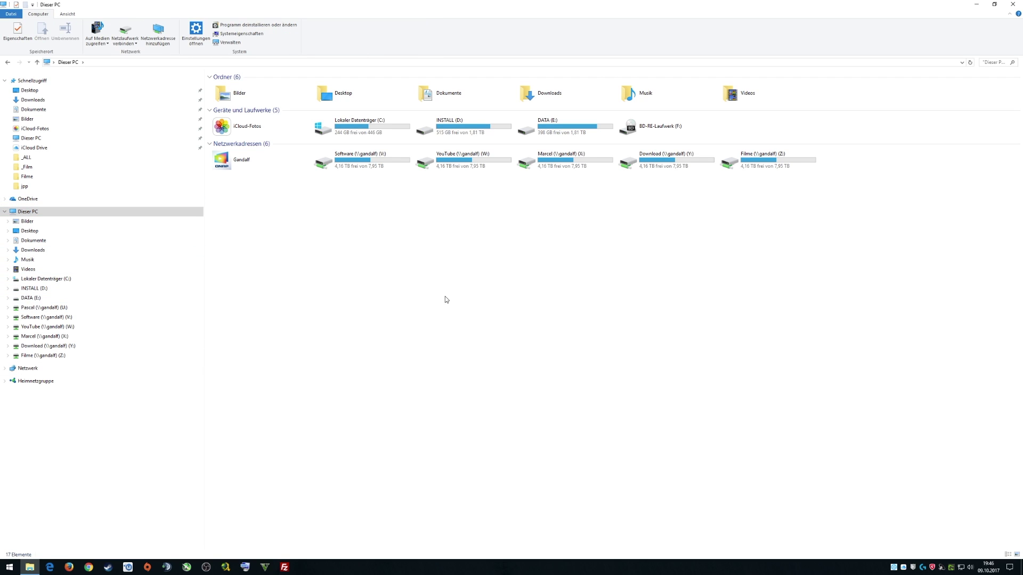
{"action": "left_click", "coordinate": [1013, 6]}
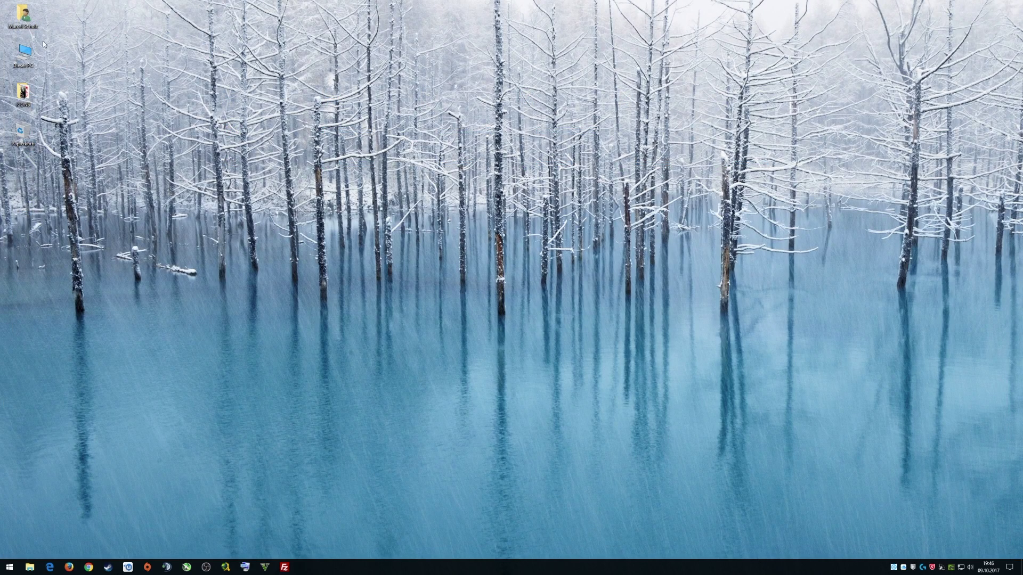
{"action": "double_click", "coordinate": [30, 57]}
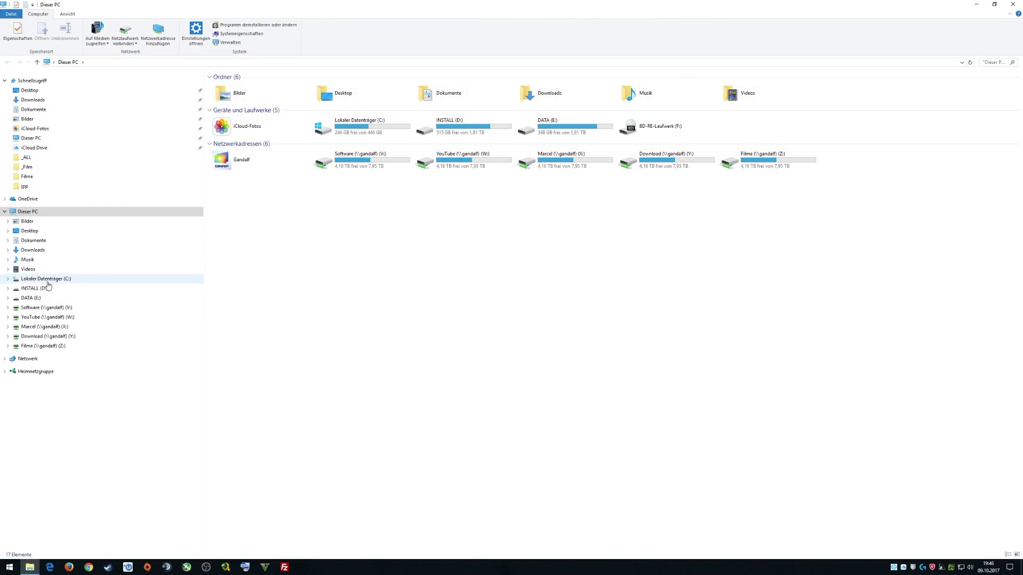